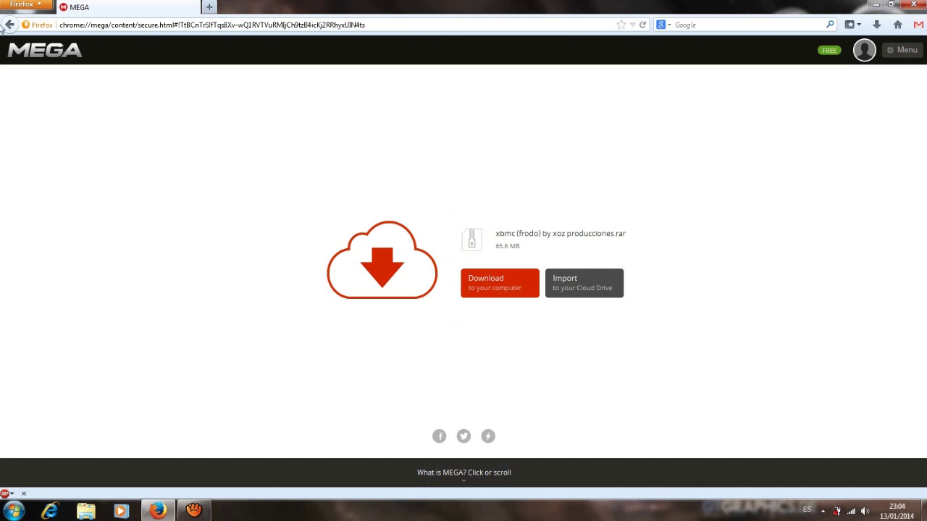
# Download "xbmc (frodo) by xoz producciones.rar" to the computer, then extract it onto the desktop beside the archive.
pyautogui.click(490, 290)
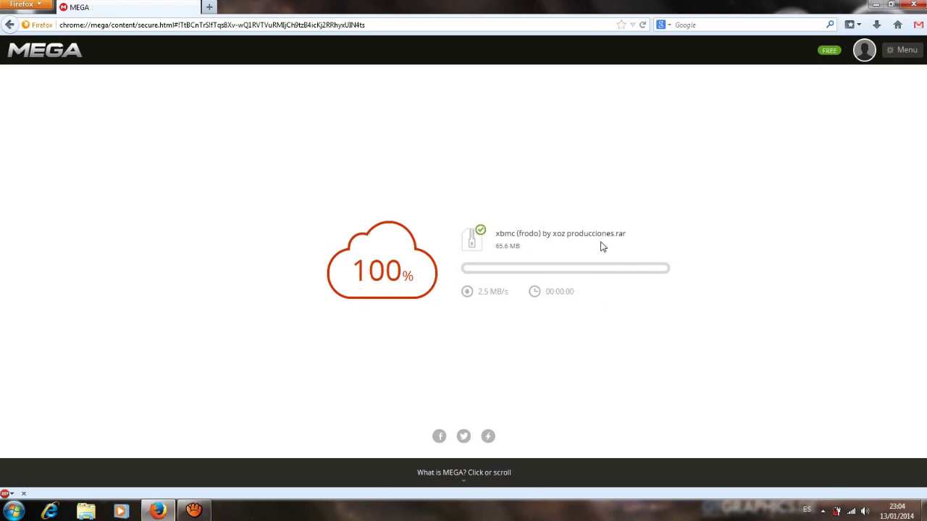
pyautogui.click(915, 6)
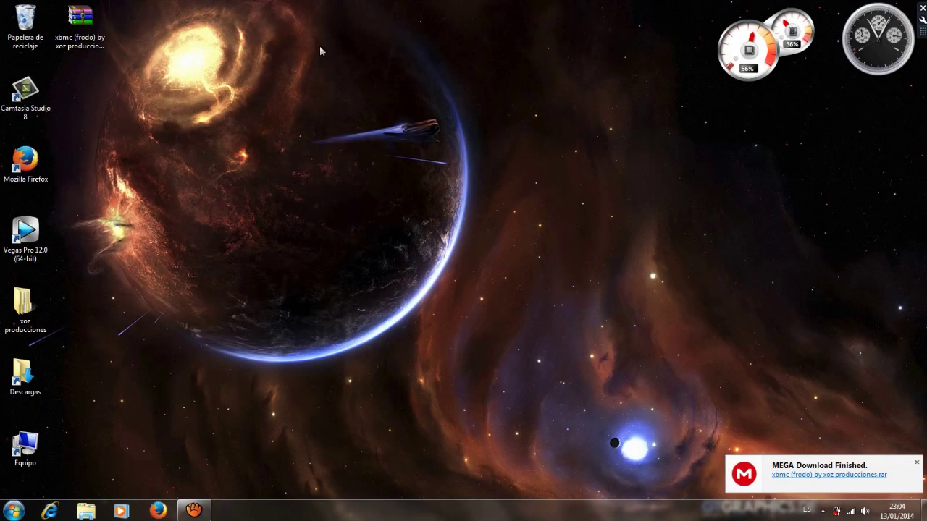
pyautogui.moveTo(76, 27); pyautogui.dragTo(514, 244)
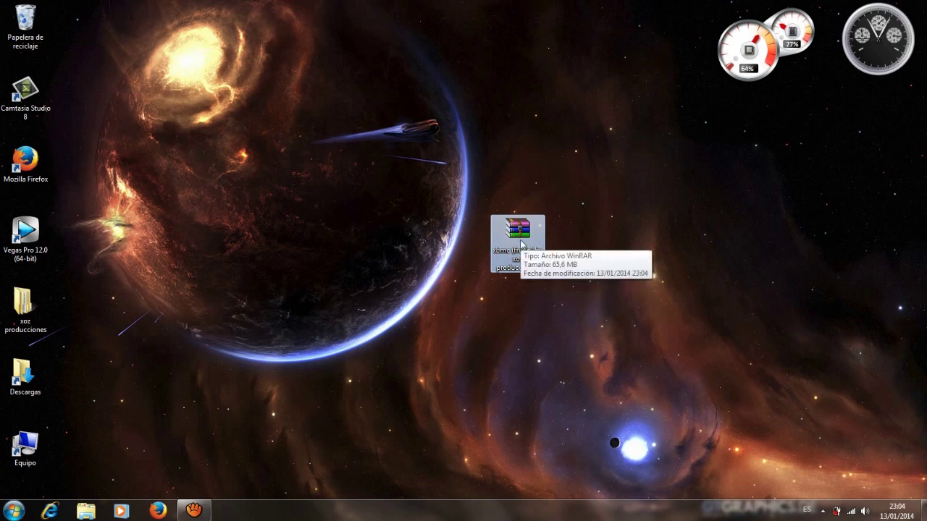
pyautogui.rightClick(521, 241)
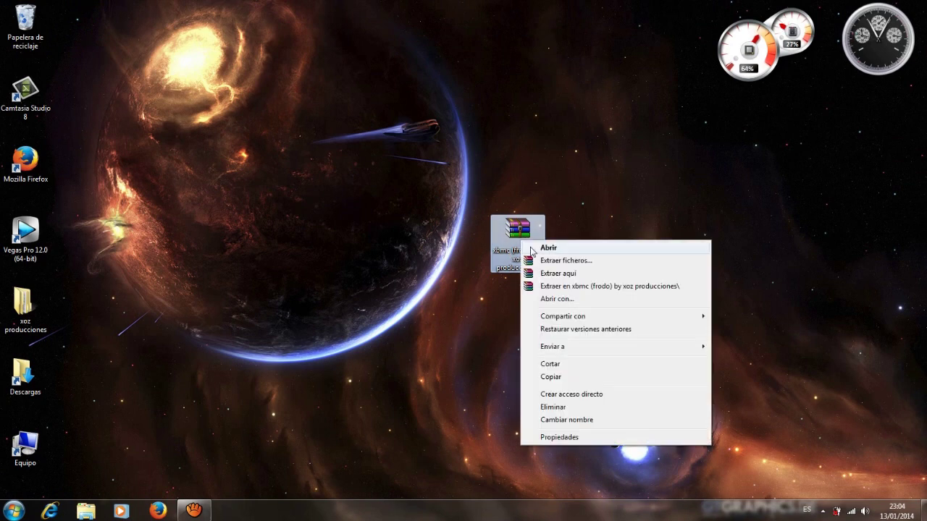
pyautogui.click(559, 275)
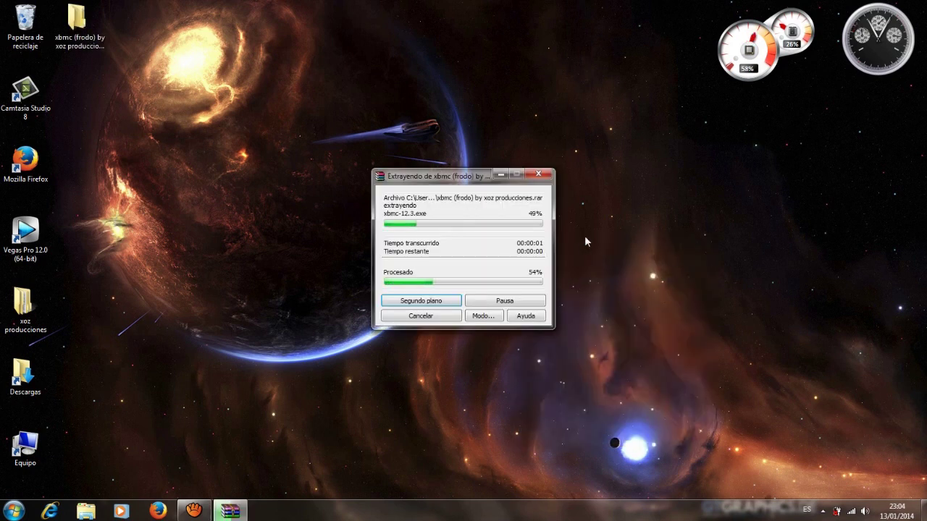
pyautogui.moveTo(78, 28); pyautogui.dragTo(573, 246)
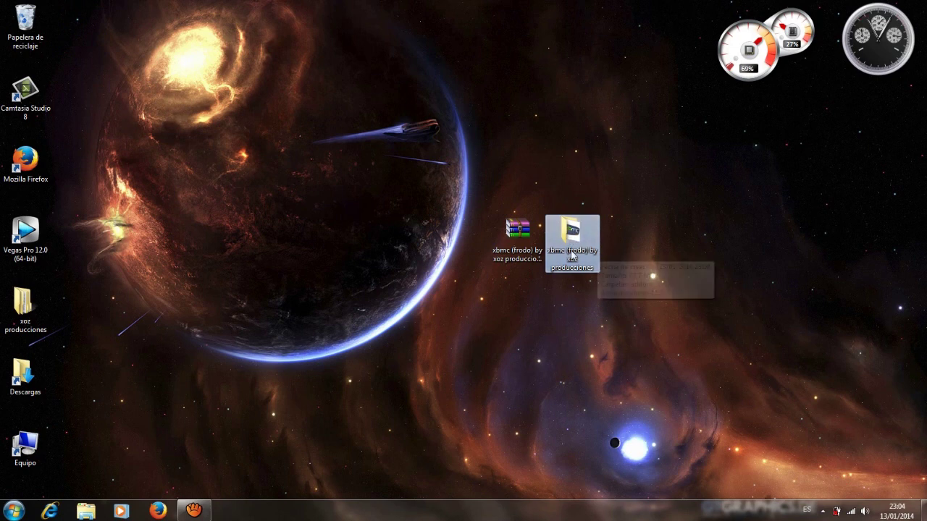
# Install XBMC by running xbmc-12.3 from the extracted folder with the default options, launching the program on completion, and close the folder.
pyautogui.doubleClick(570, 244)
pyautogui.click(366, 96)
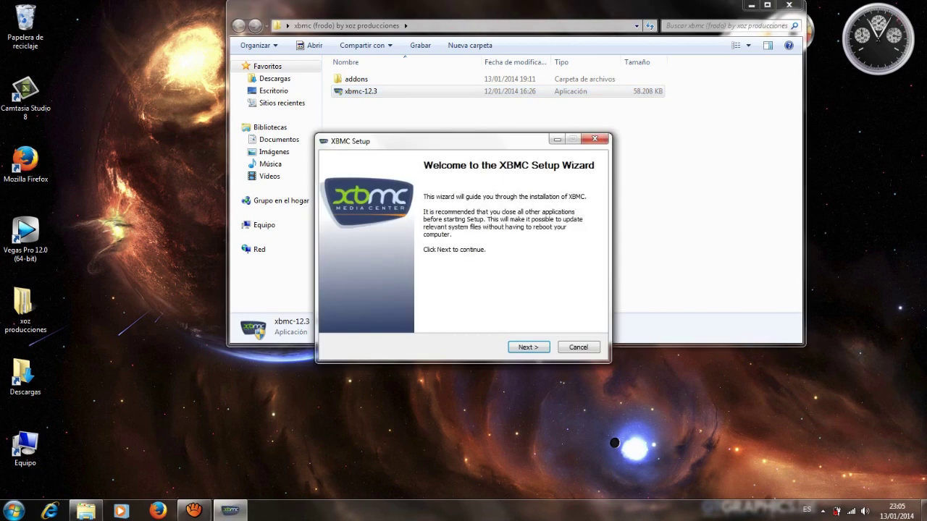
pyautogui.press('Return')
pyautogui.press('Return')
pyautogui.press('Return')
pyautogui.press('Return')
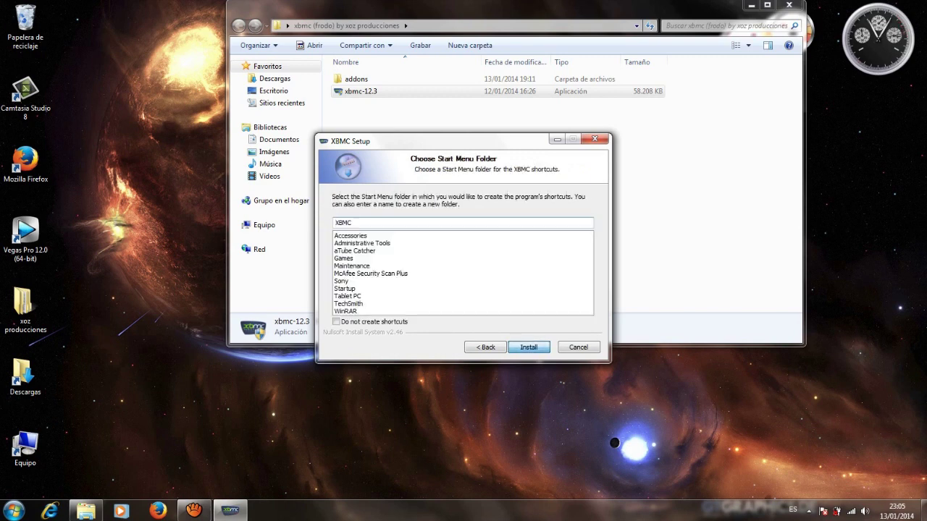
pyautogui.press('Return')
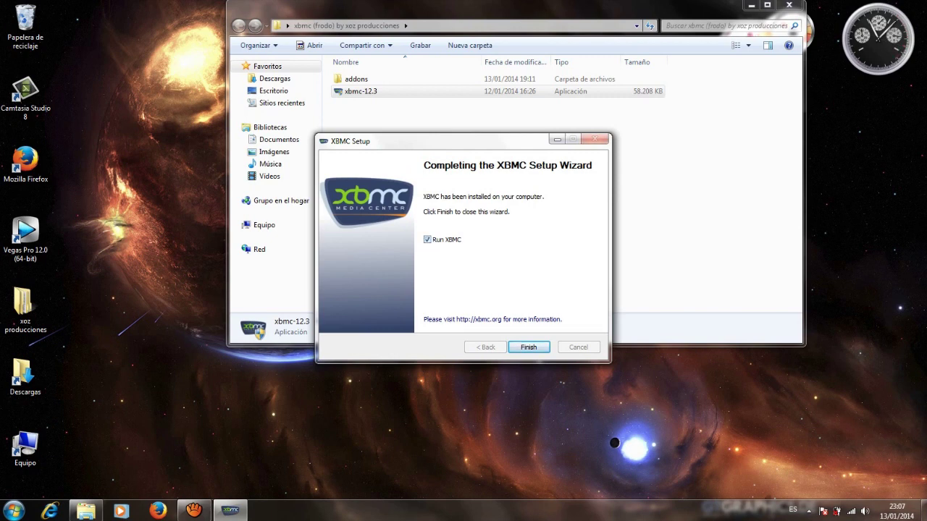
pyautogui.press('Return')
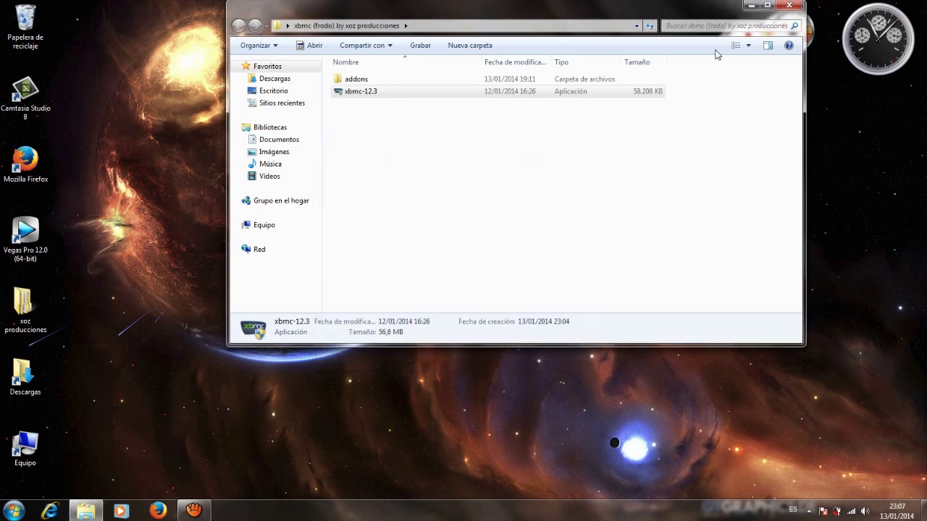
pyautogui.click(789, 6)
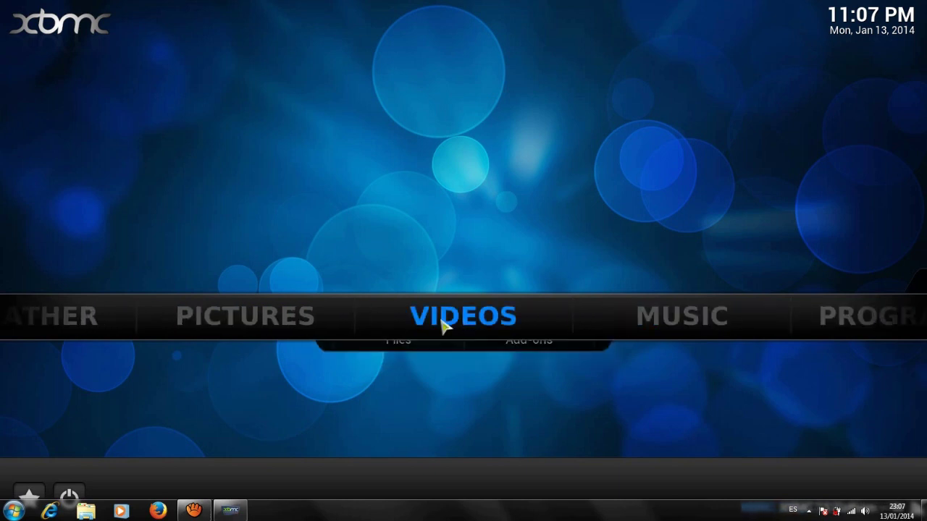
# Set the interface language to Spanish in the international section of the appearance settings.
pyautogui.moveTo(877, 321)
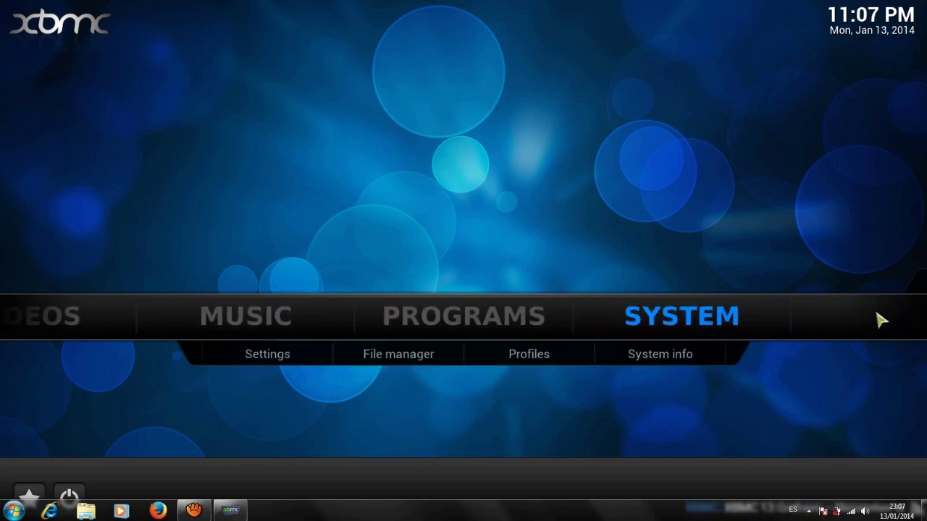
pyautogui.click(685, 325)
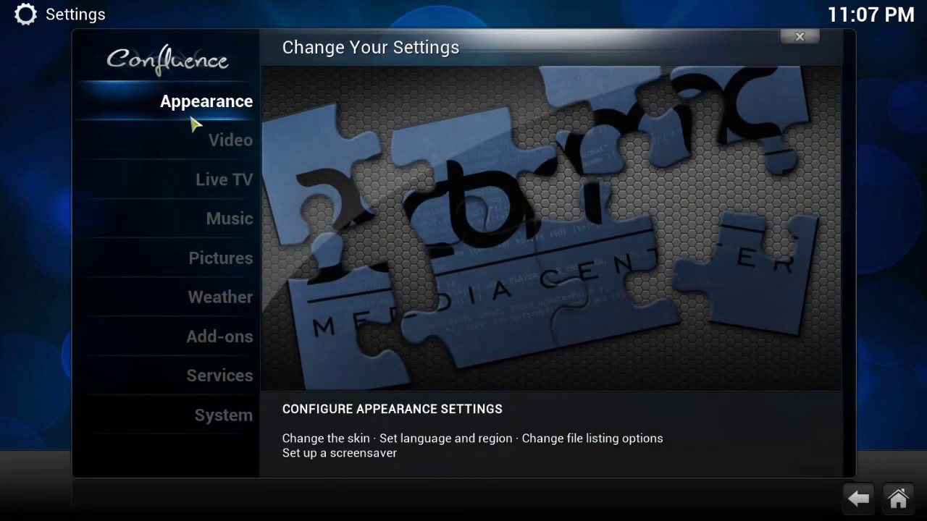
pyautogui.click(197, 115)
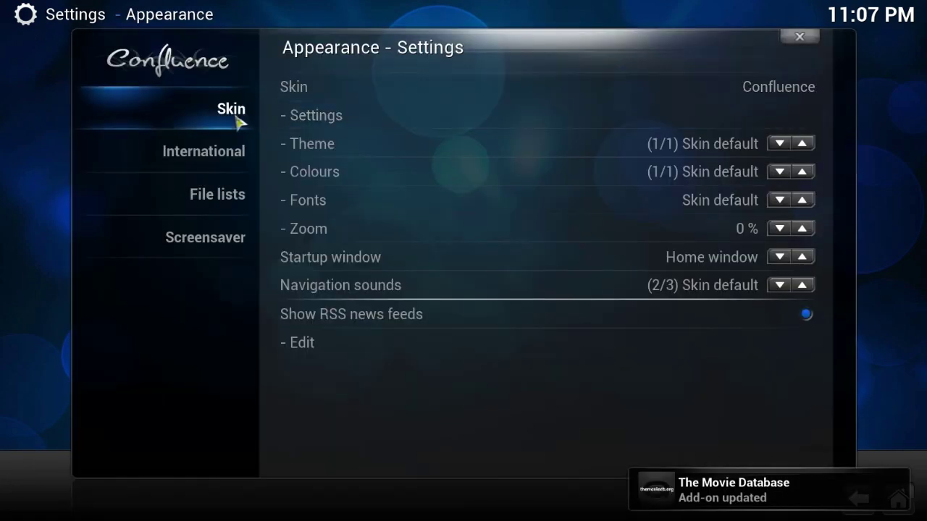
pyautogui.moveTo(222, 149)
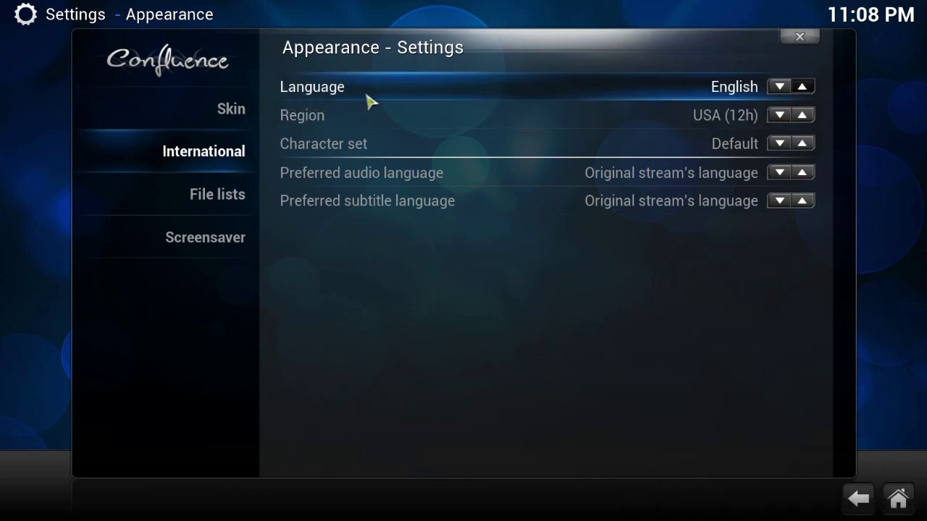
pyautogui.click(779, 87)
pyautogui.click(779, 87)
pyautogui.click(779, 87)
pyautogui.click(780, 87)
pyautogui.click(779, 87)
pyautogui.click(780, 87)
pyautogui.click(779, 87)
pyautogui.click(780, 87)
pyautogui.click(779, 87)
pyautogui.click(779, 87)
pyautogui.click(779, 87)
pyautogui.click(780, 87)
pyautogui.click(779, 86)
pyautogui.click(779, 87)
pyautogui.click(780, 87)
pyautogui.click(780, 87)
pyautogui.click(780, 87)
pyautogui.click(779, 87)
pyautogui.click(779, 87)
pyautogui.click(779, 87)
pyautogui.click(780, 87)
pyautogui.click(779, 87)
pyautogui.click(779, 86)
pyautogui.click(780, 87)
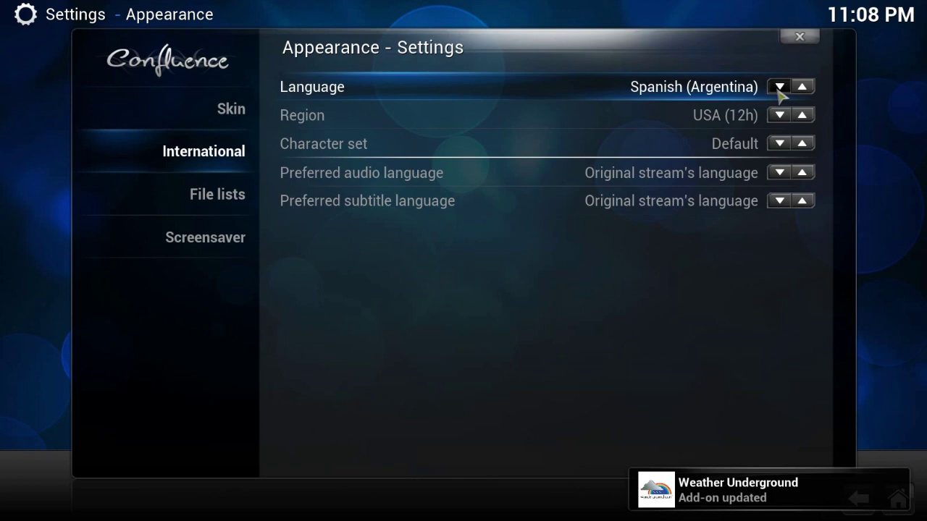
pyautogui.click(779, 87)
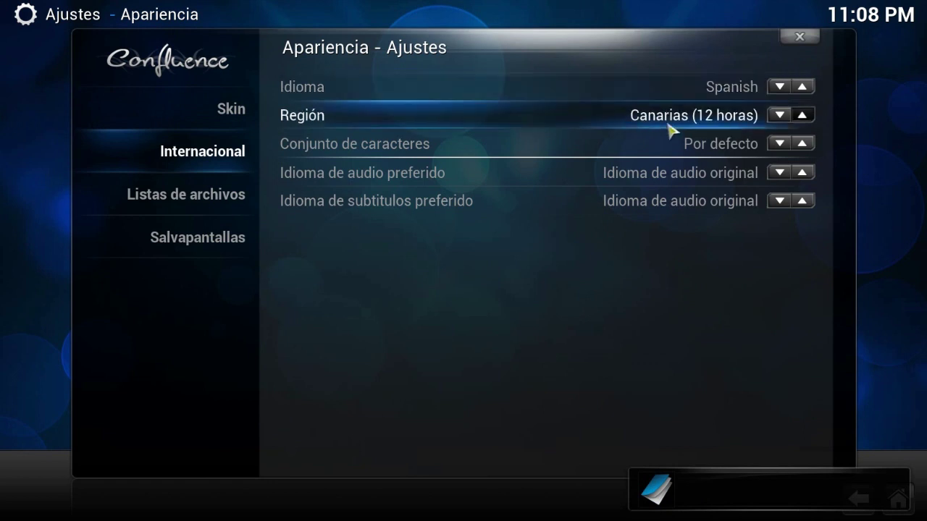
# Set the region to España (24 horas) and close the settings to return to the home screen.
pyautogui.click(780, 115)
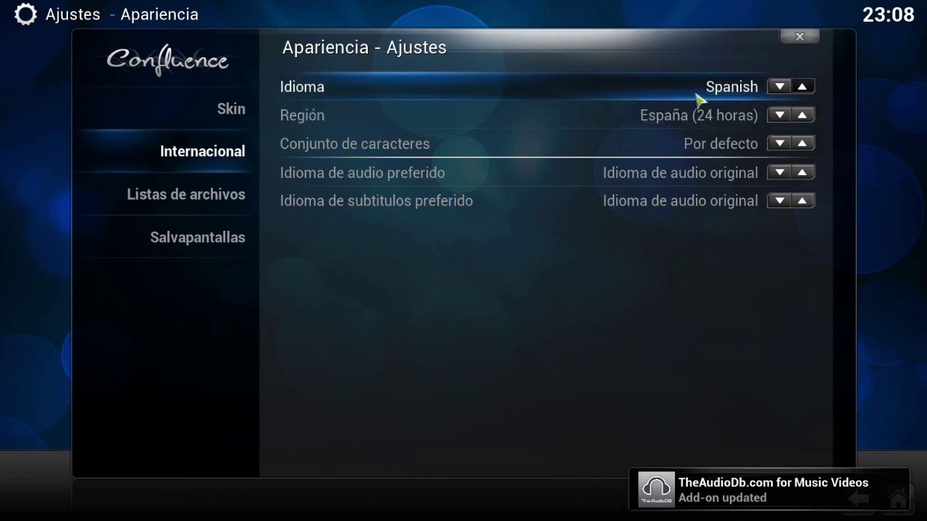
pyautogui.click(800, 40)
pyautogui.click(796, 41)
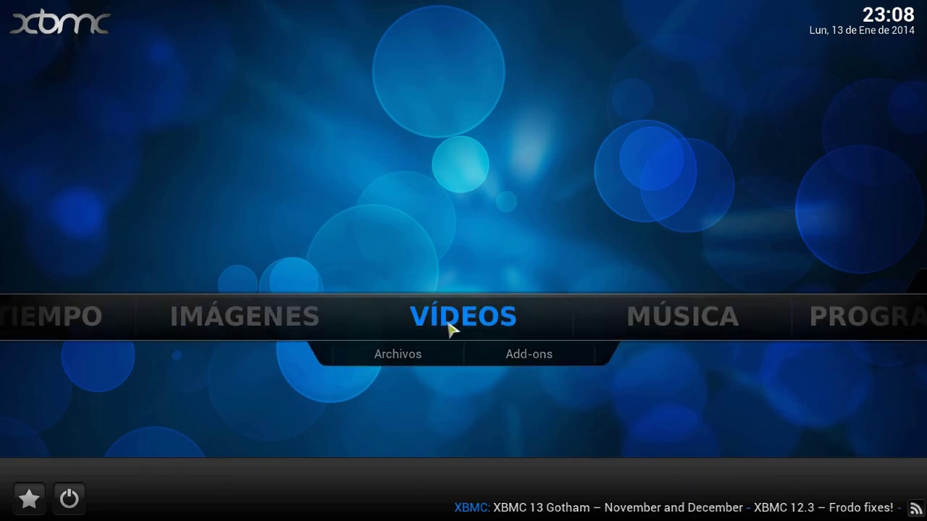
# Dismiss the first-time help in Vídeos, check the list of installed video add-ons, and return to the home screen.
pyautogui.click(449, 326)
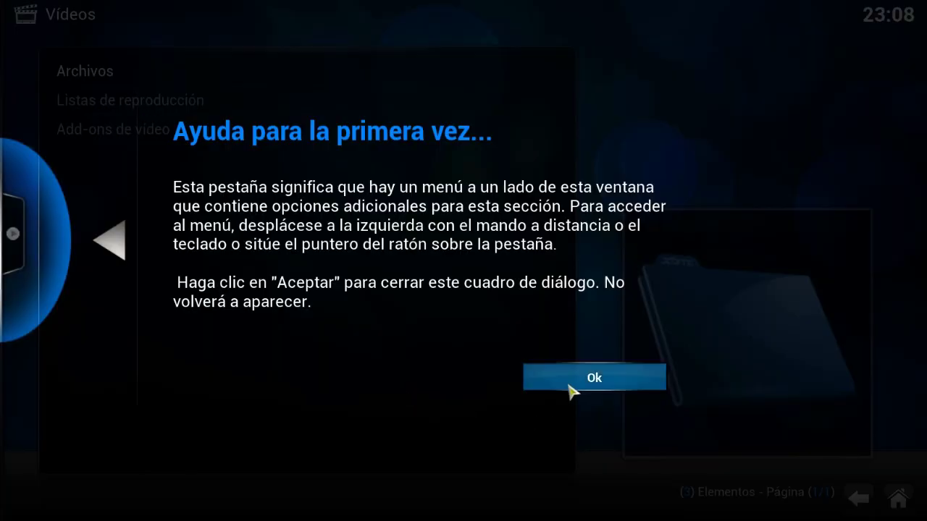
pyautogui.click(579, 388)
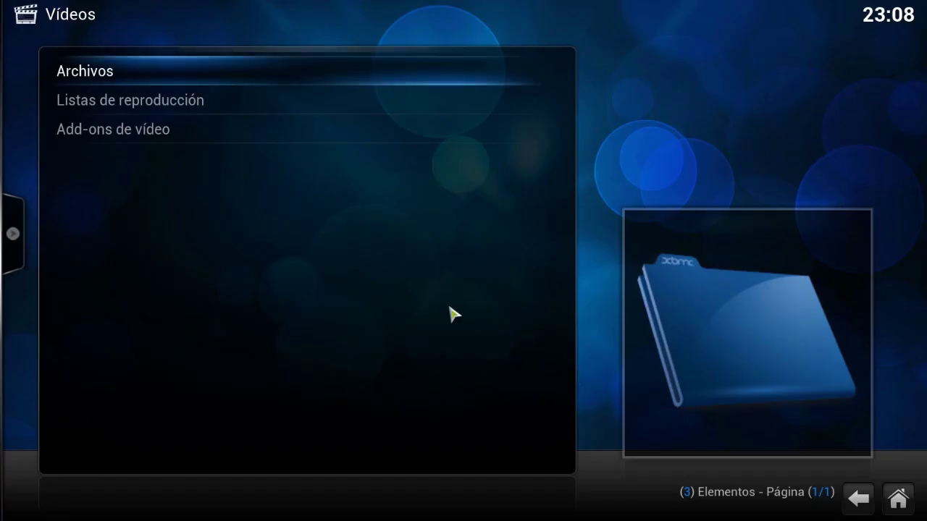
pyautogui.click(150, 143)
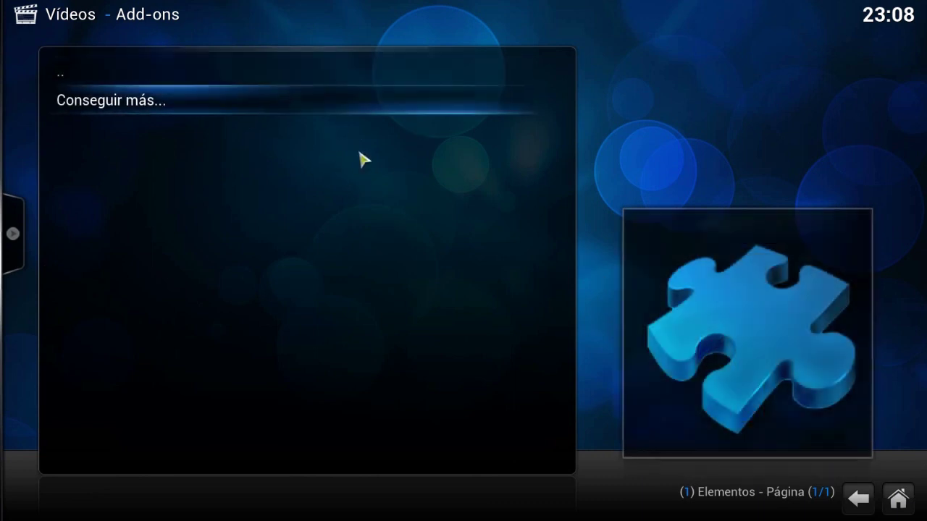
pyautogui.click(899, 500)
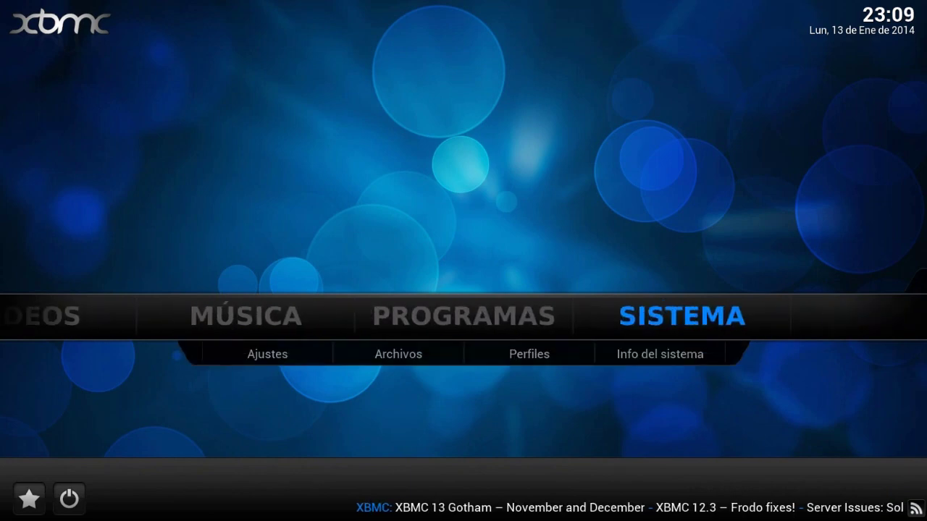
# Install plugin.video.musicvideojukebox-2.0.1.zip as an add-on from the Jukebox musica folder inside the extracted desktop folder's addons.
pyautogui.click(699, 323)
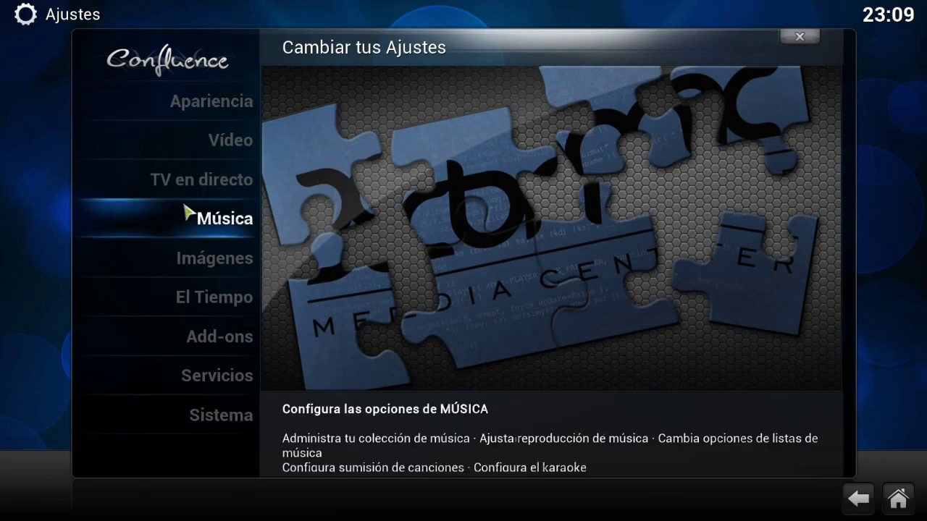
pyautogui.click(217, 351)
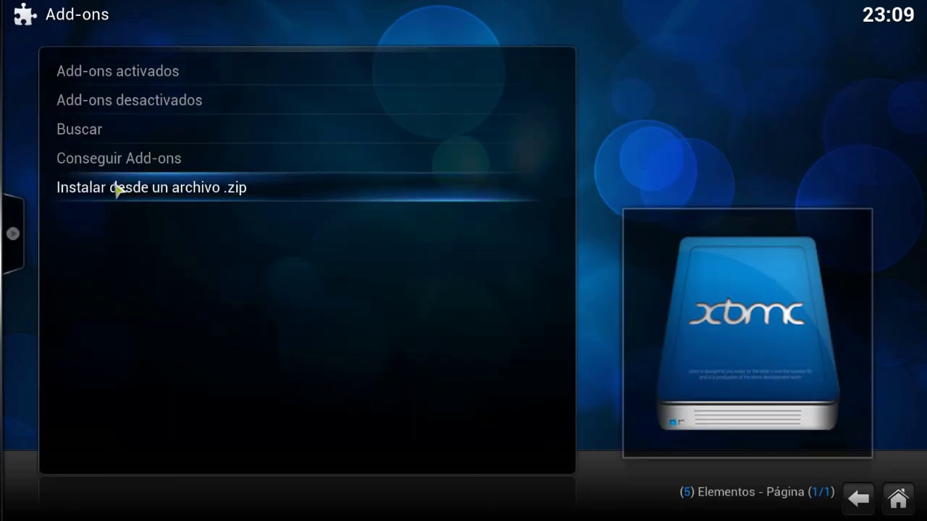
pyautogui.click(208, 190)
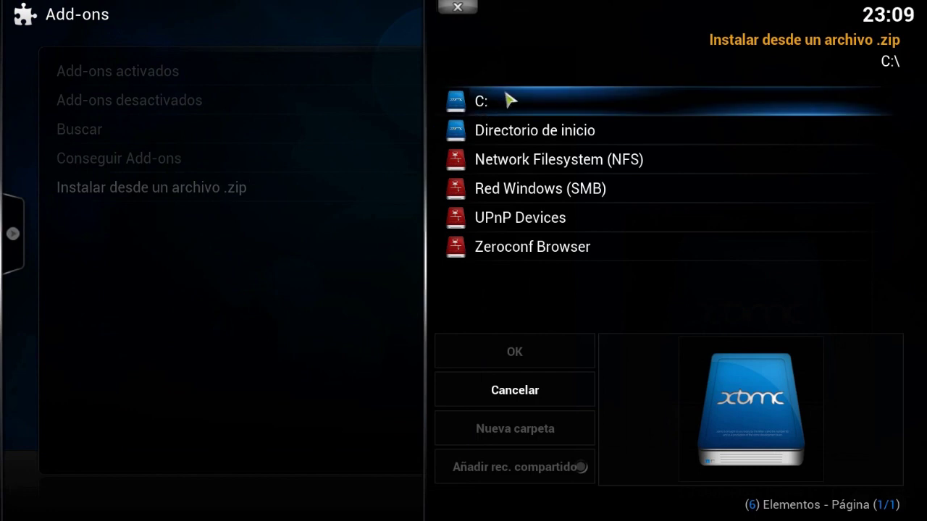
pyautogui.click(481, 105)
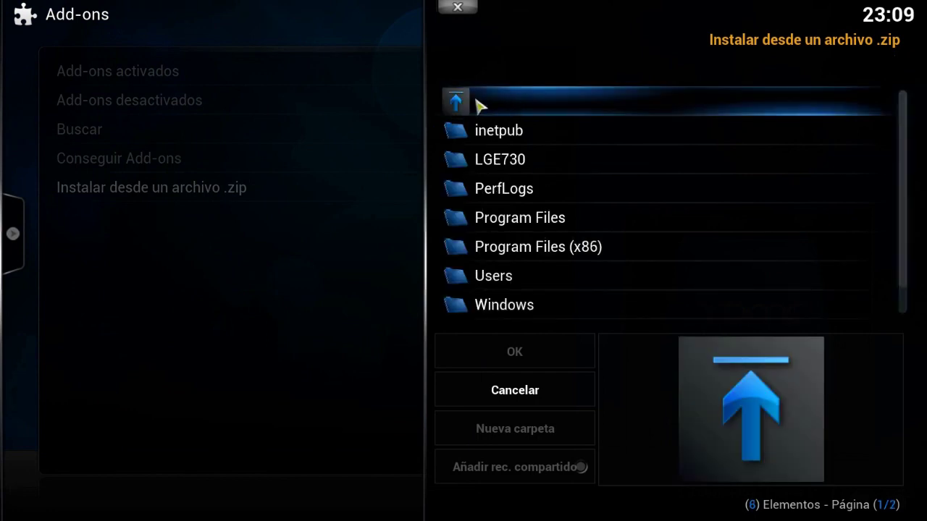
pyautogui.click(506, 284)
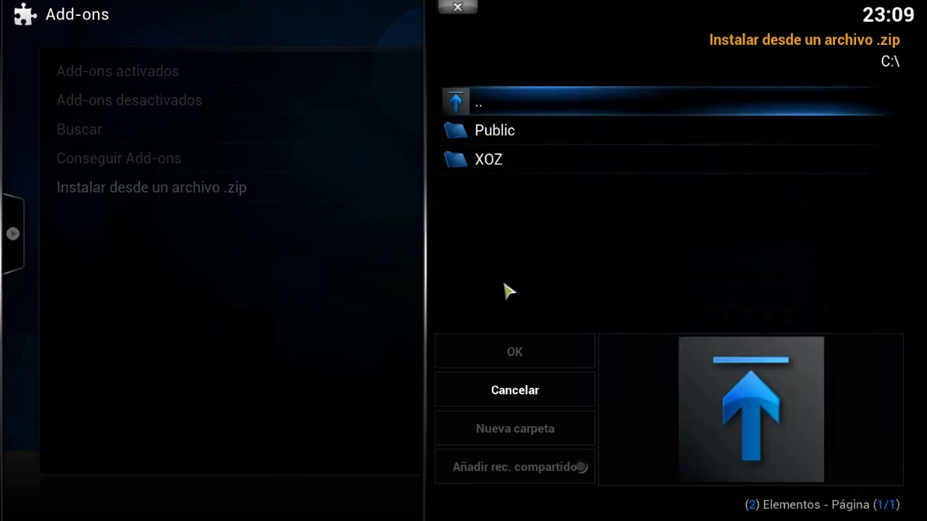
pyautogui.click(483, 161)
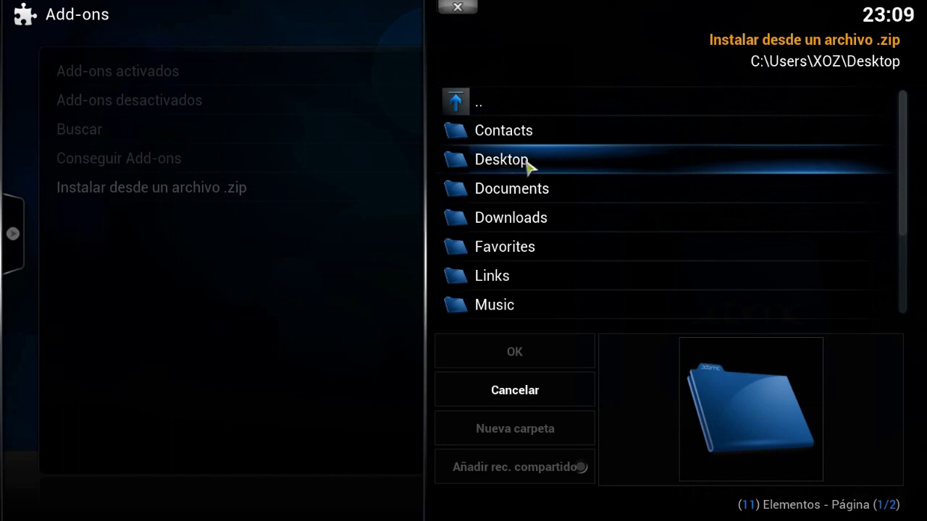
pyautogui.click(509, 165)
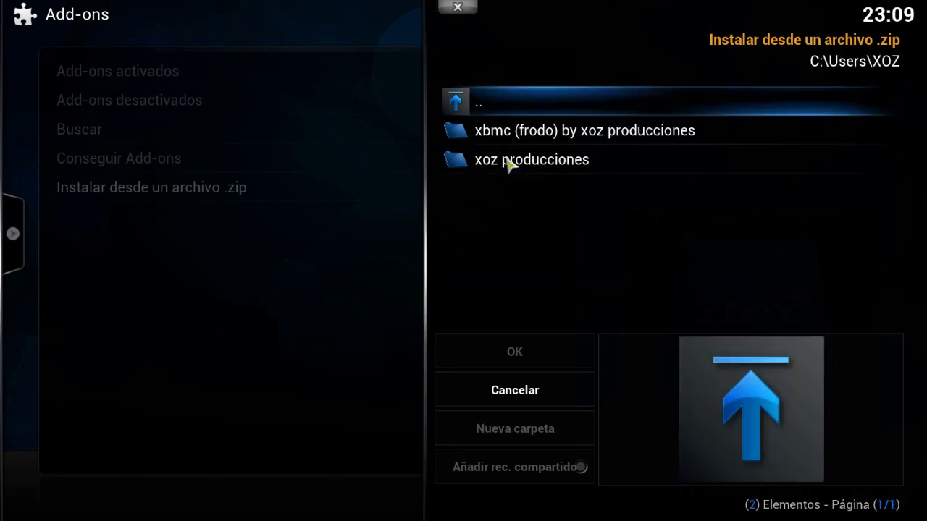
pyautogui.click(551, 141)
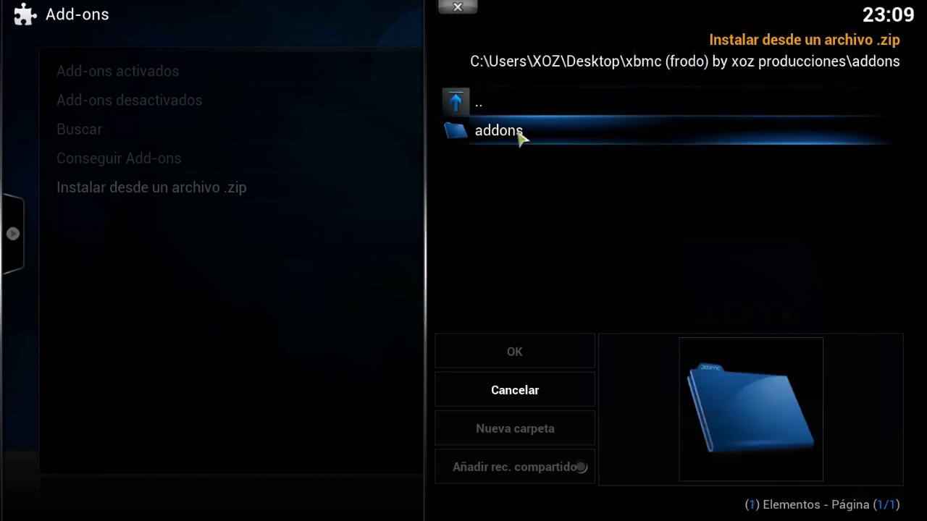
pyautogui.click(517, 136)
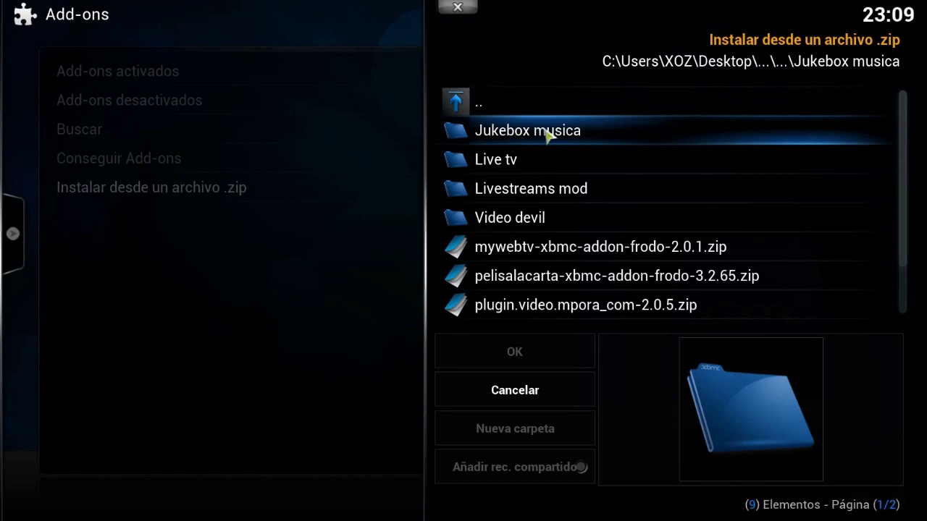
pyautogui.click(548, 136)
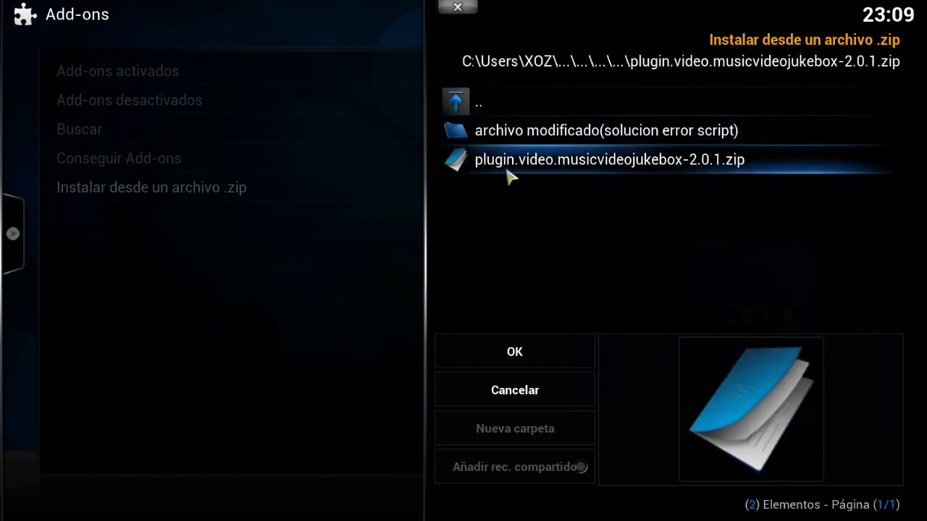
pyautogui.click(635, 167)
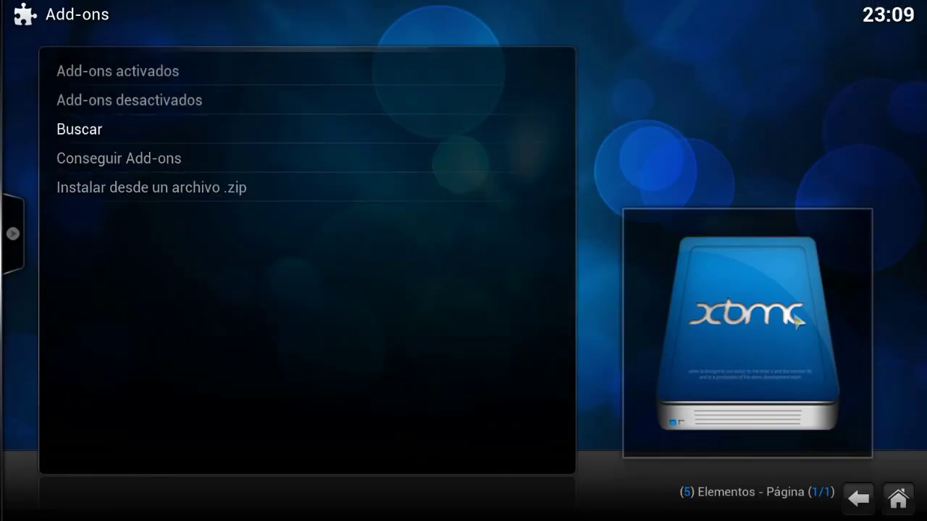
# Open the Music Video Jukebox add-on from the video add-ons to view its contents.
pyautogui.click(904, 507)
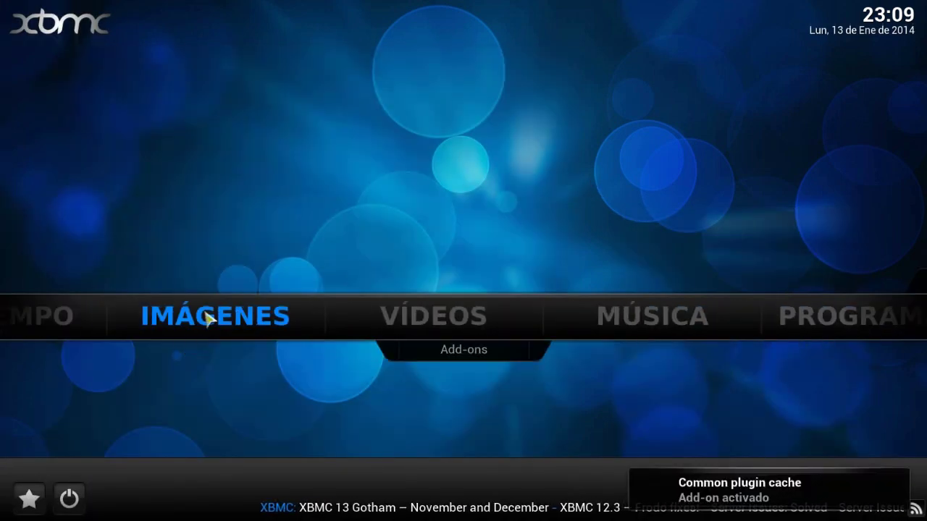
pyautogui.click(440, 323)
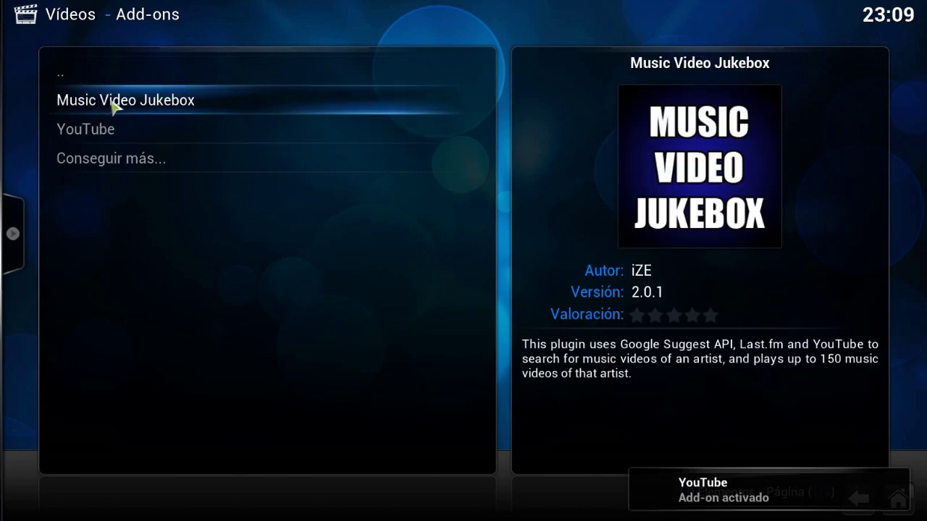
pyautogui.click(134, 106)
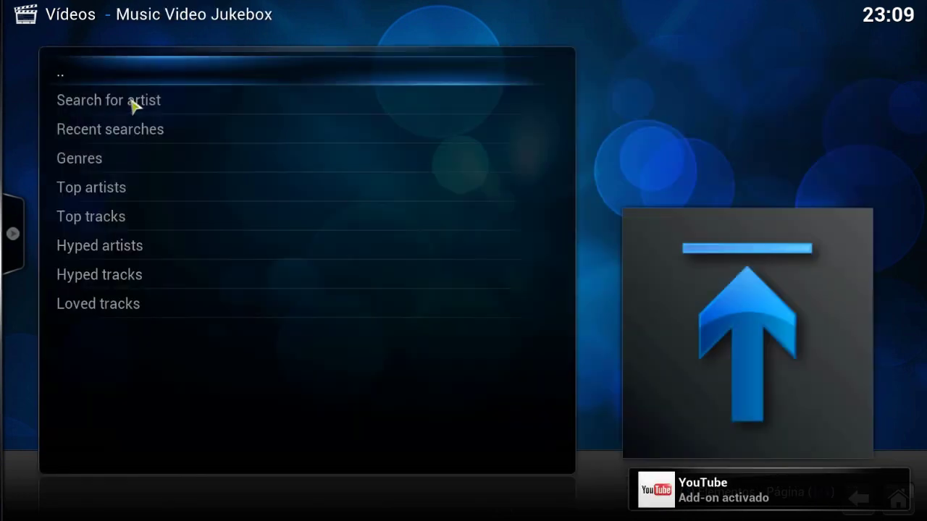